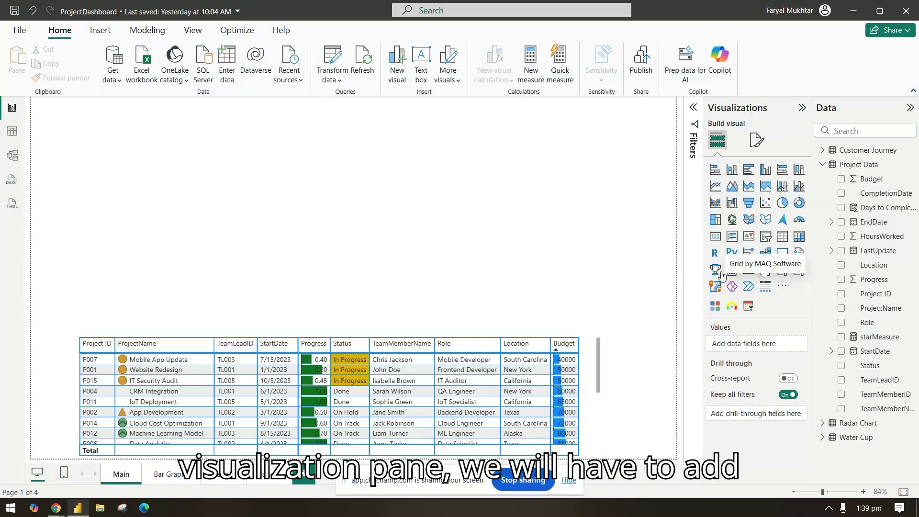
Step: Open the Power BI visuals marketplace through Get more visuals in the Visualizations pane
left_click(785, 287)
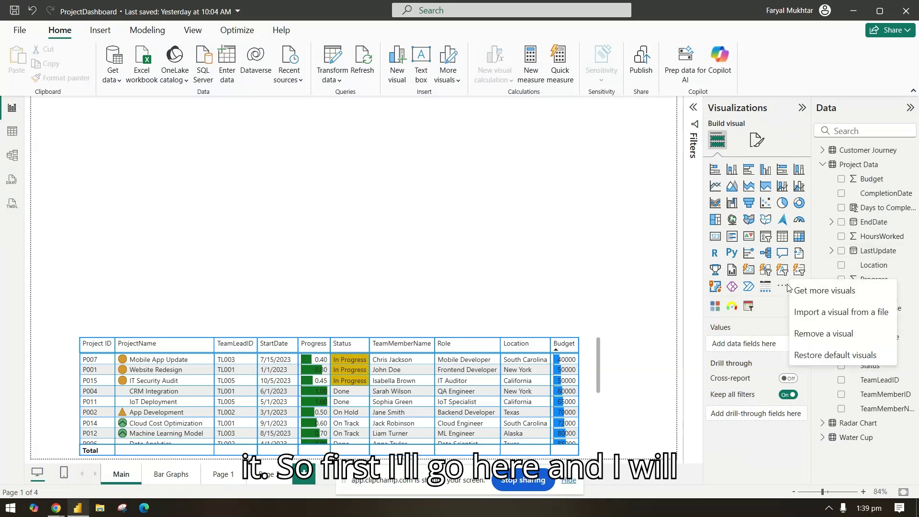
left_click(822, 293)
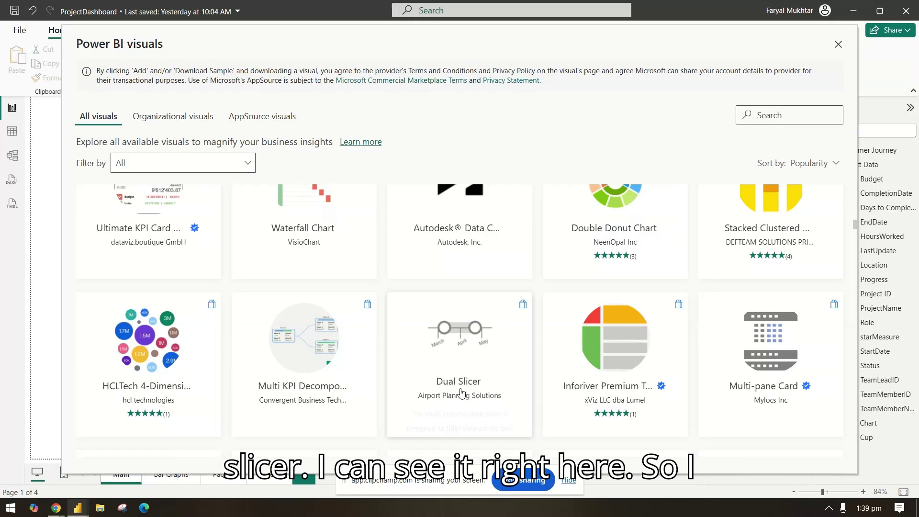
Step: Add the Dual Slicer custom visual to the report from its AppSource page
left_click(475, 354)
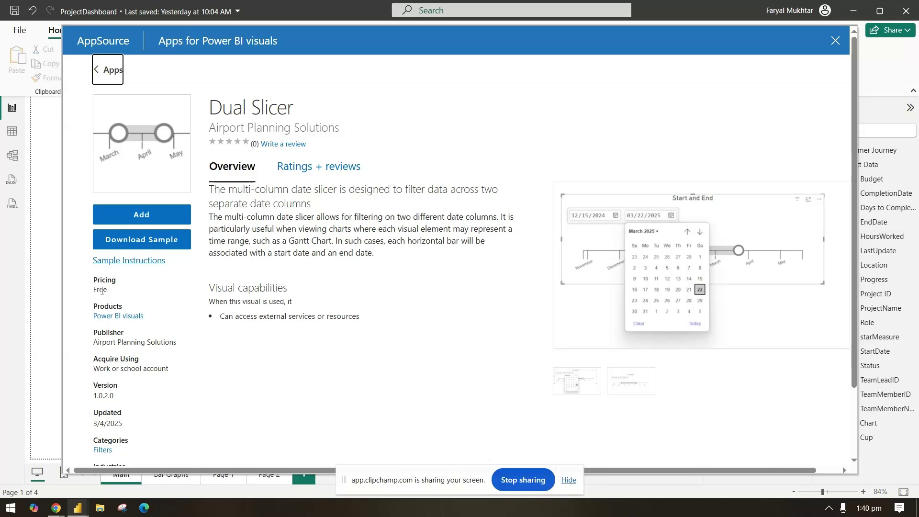
left_click(146, 217)
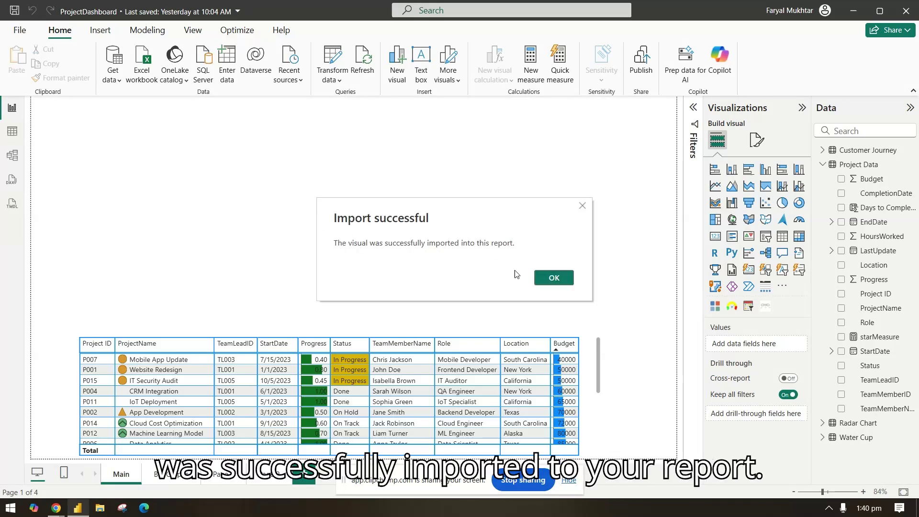
Step: Add EndDate to the project table after StartDate, shown as a plain date rather than a hierarchy
left_click(558, 280)
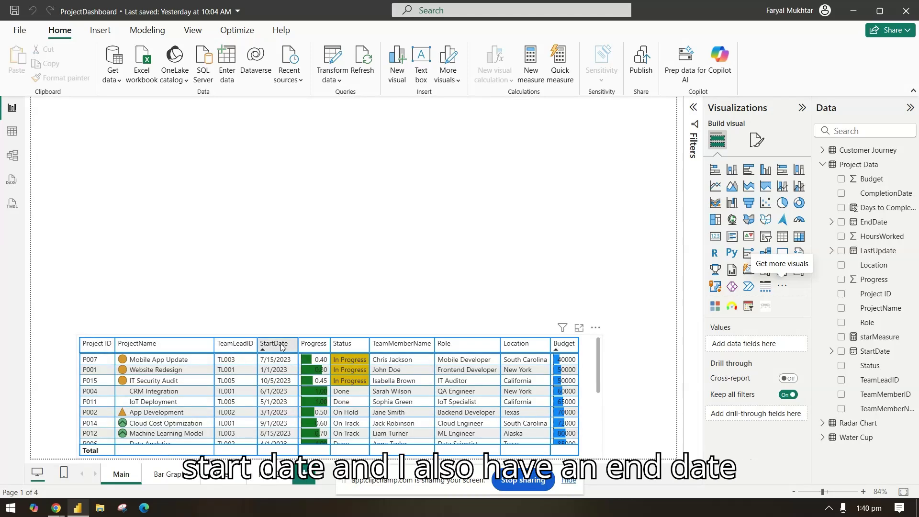
left_click(592, 392)
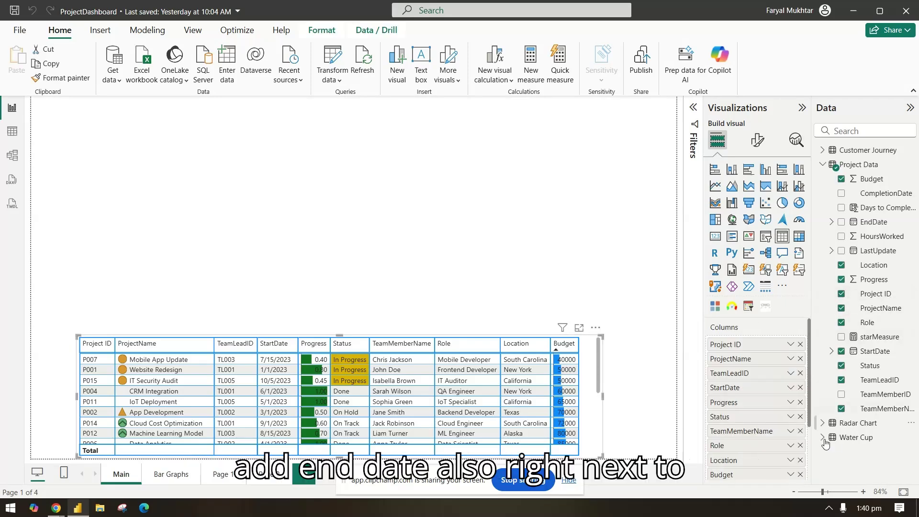
scroll(766, 441, "down", 2)
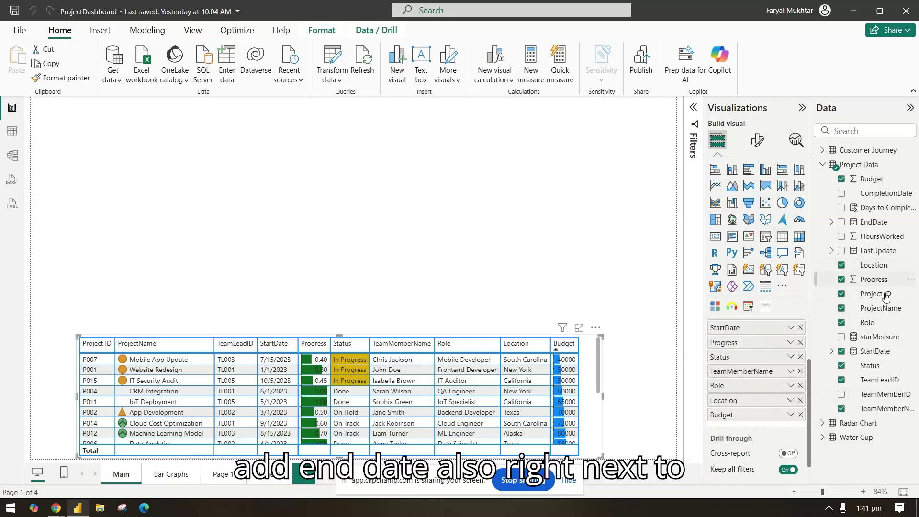
scroll(755, 378, "up", 2)
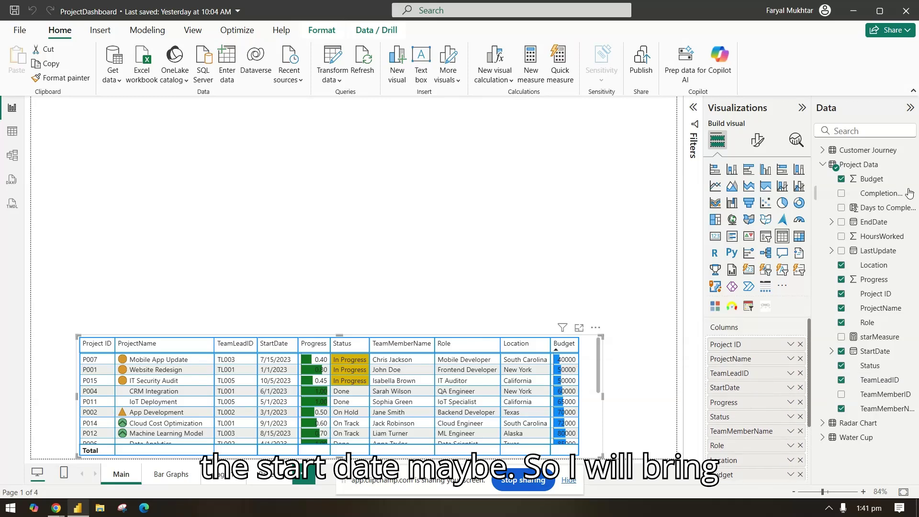
left_click_drag(872, 221, 758, 395)
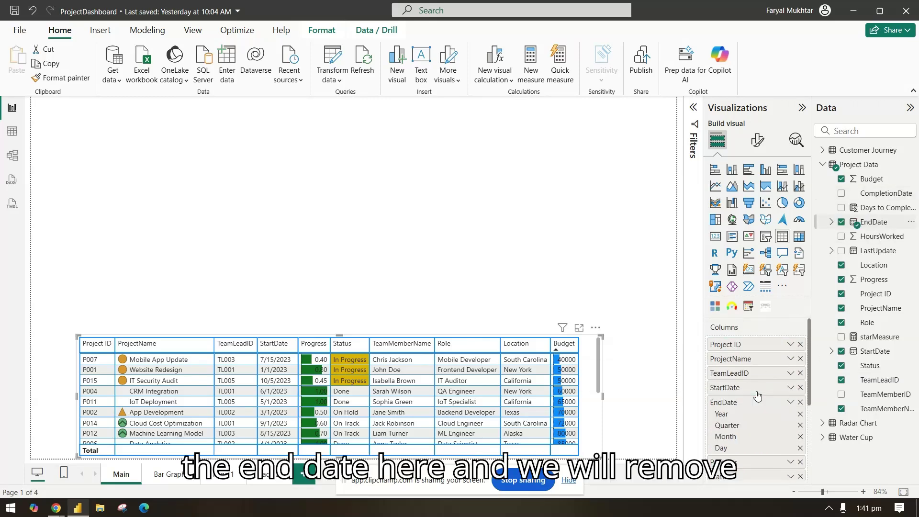
left_click(791, 402)
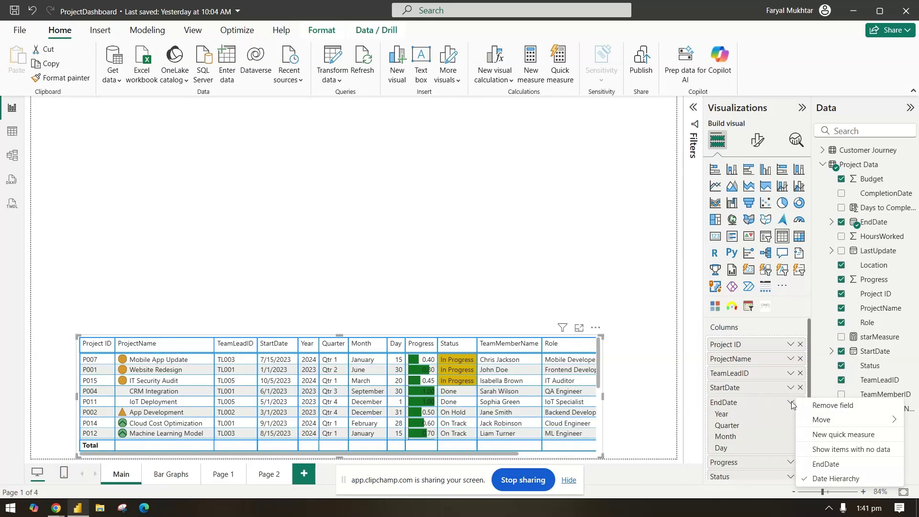
mouse_move(824, 421)
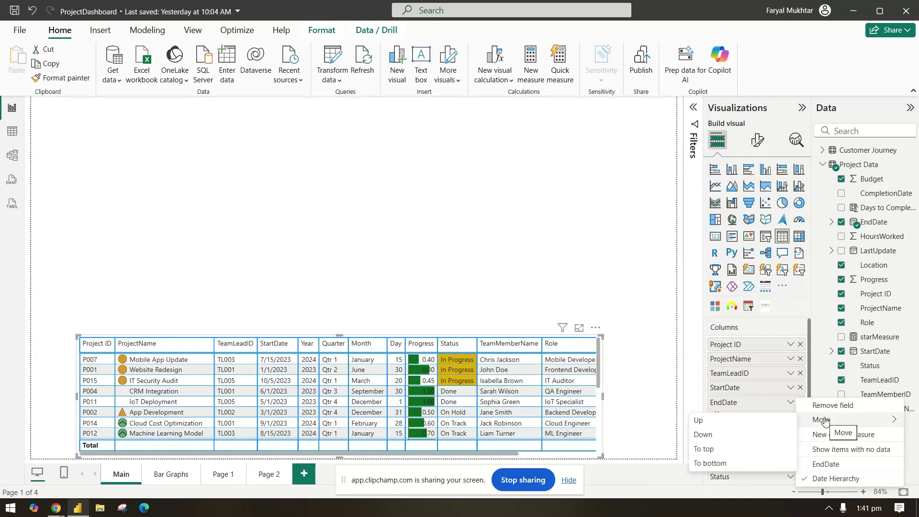
left_click(824, 465)
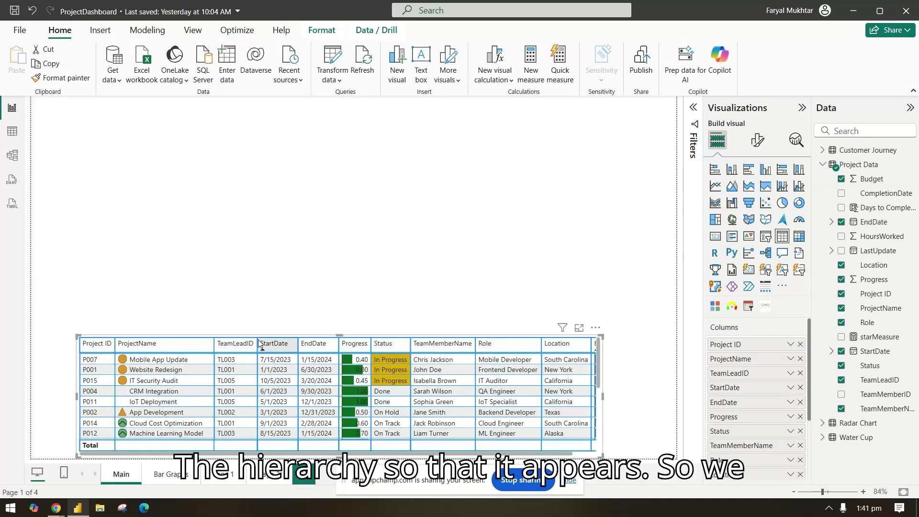
Step: Insert a Dual Column Date Slicer using StartDate as Date Range 1 and EndDate as Date Range 2
left_click(394, 146)
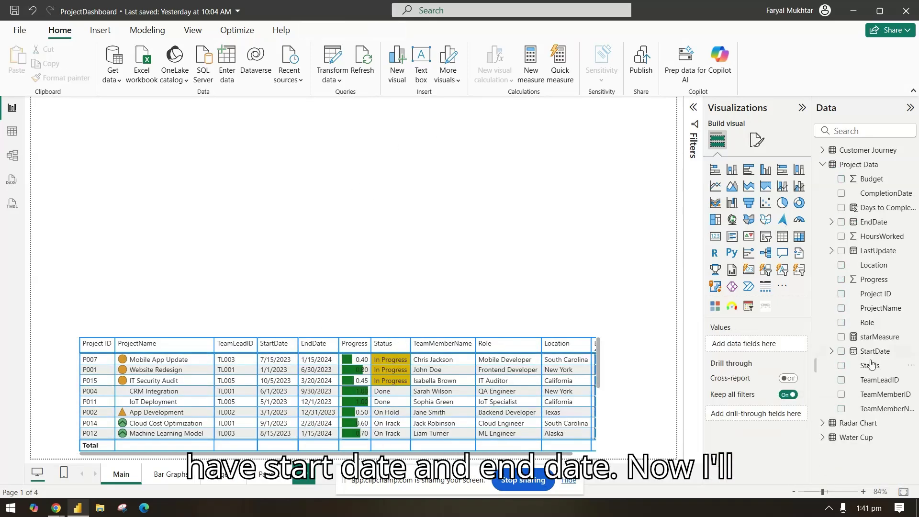
left_click(766, 308)
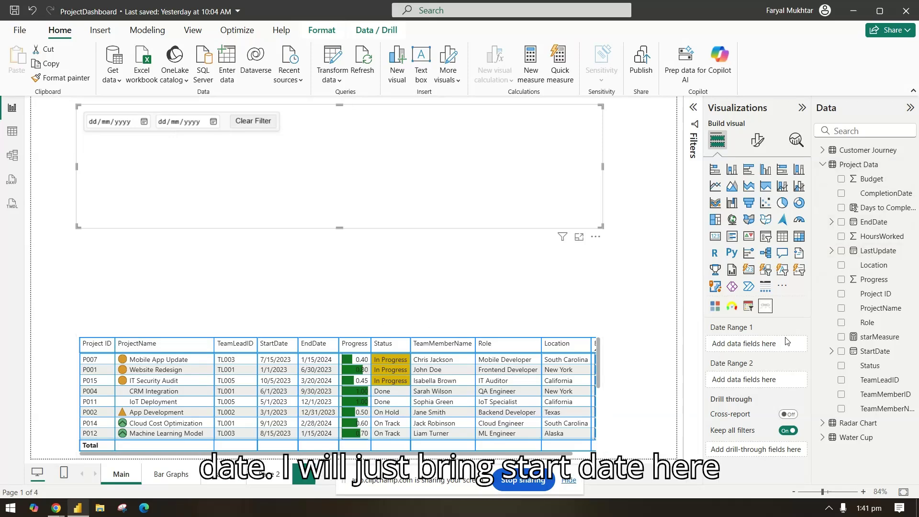
left_click_drag(878, 360, 780, 345)
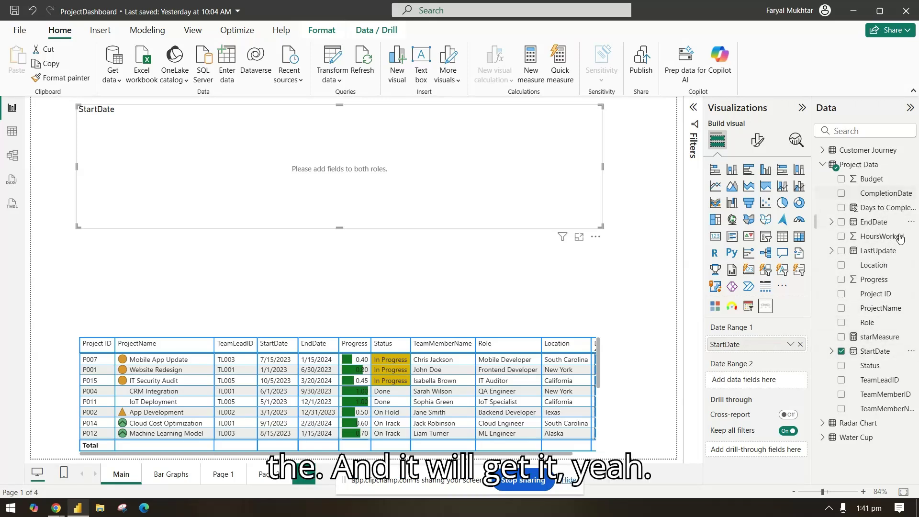
left_click_drag(872, 222, 761, 380)
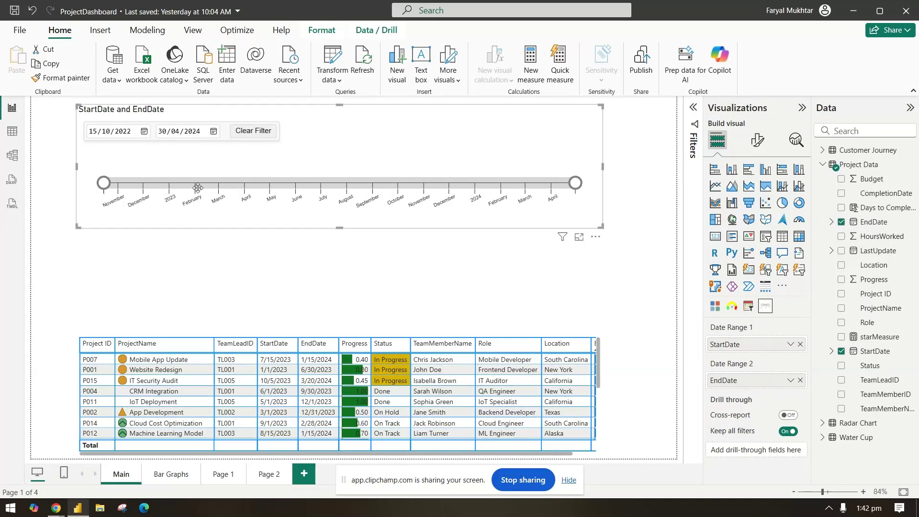
Step: Set the slicer's start date to 20 June 2023 with the calendar picker
left_click(144, 131)
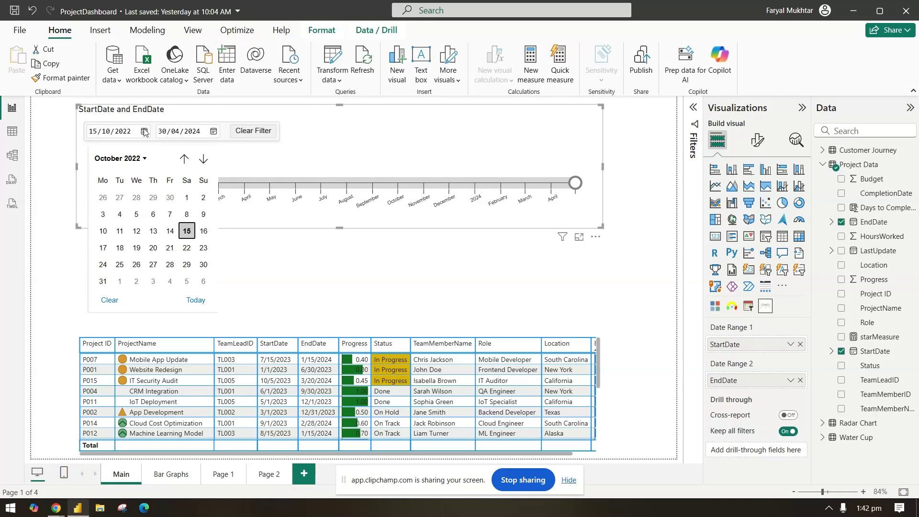
left_click(203, 159)
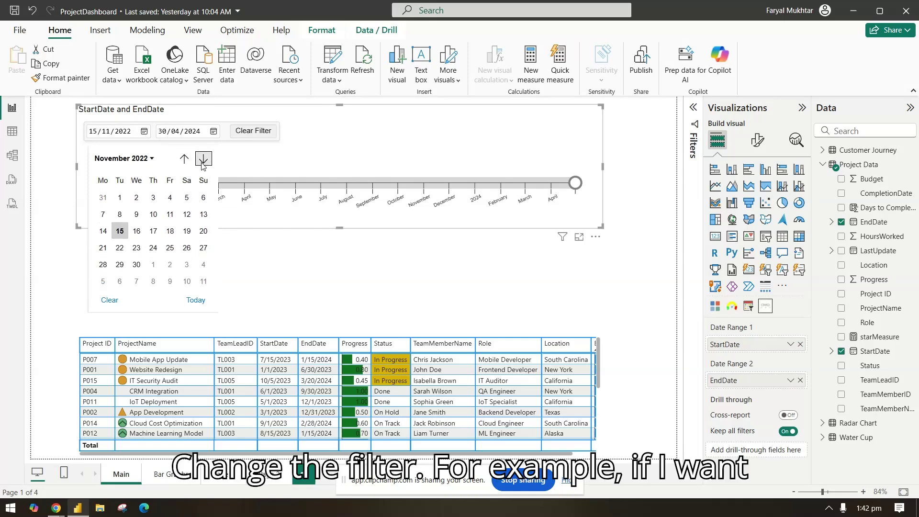
left_click(203, 160)
left_click(203, 159)
left_click(203, 159)
left_click(203, 159)
left_click(203, 159)
left_click(203, 160)
left_click(203, 159)
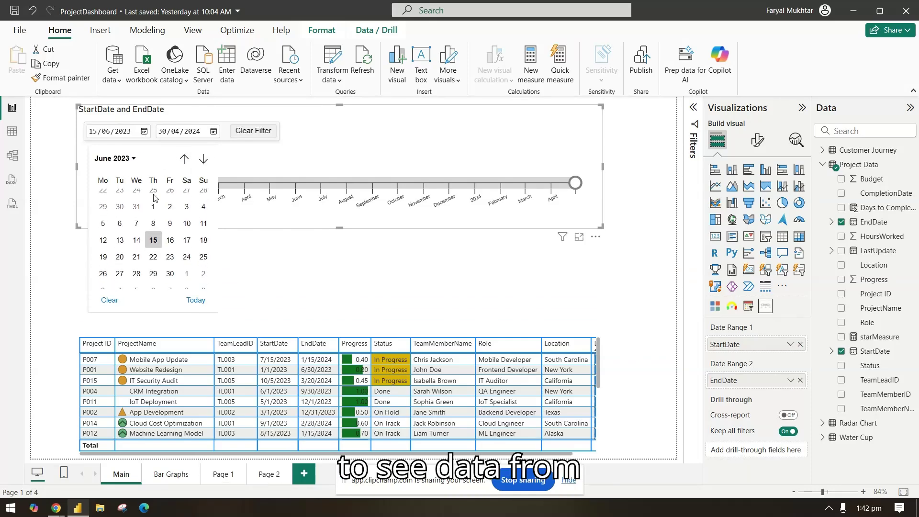
left_click(120, 257)
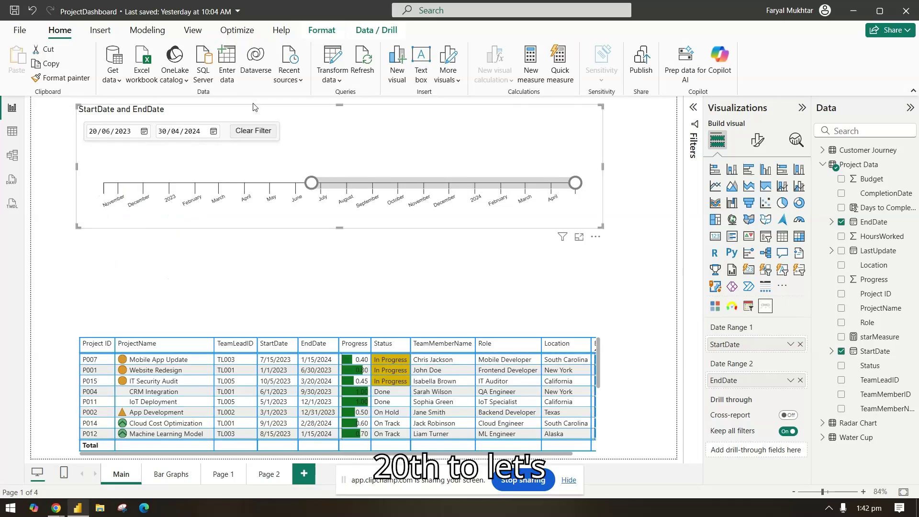
Step: Set the slicer's end date to 5 January 2024 with the calendar picker
left_click(214, 132)
left_click(286, 159)
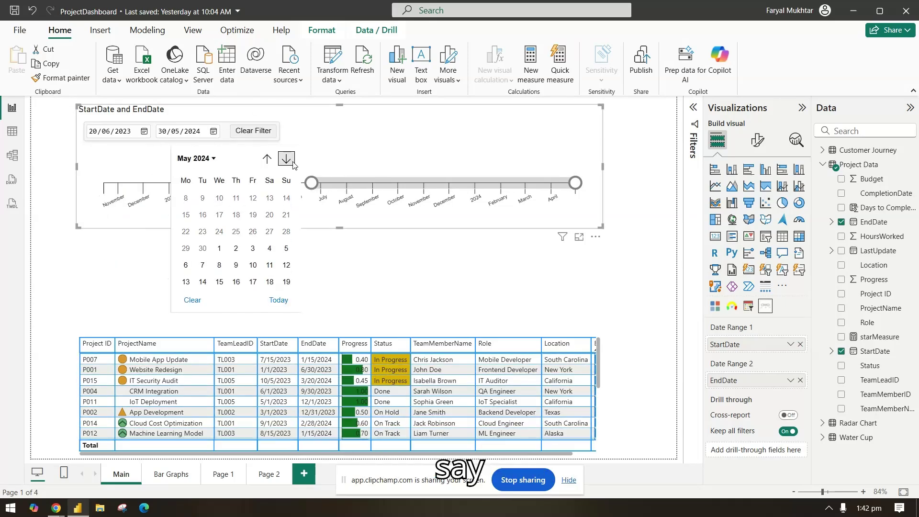
left_click(287, 159)
left_click(286, 159)
left_click(292, 163)
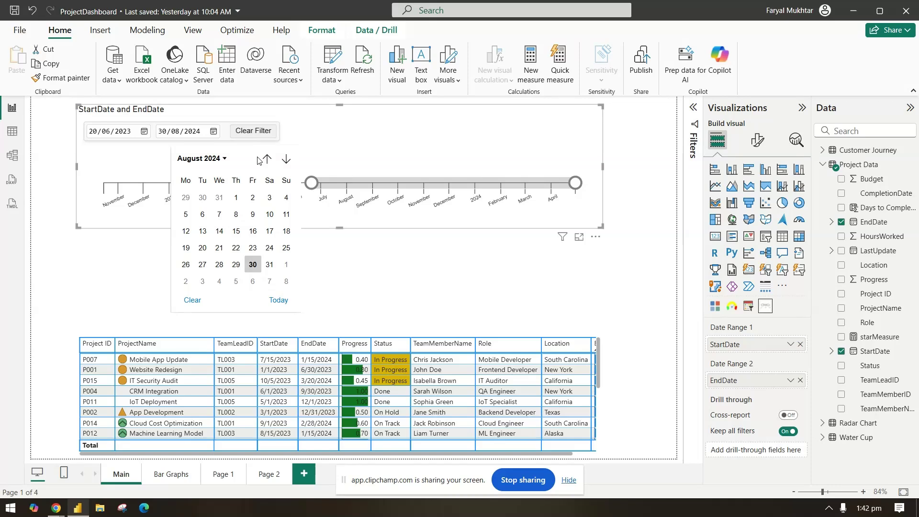
left_click(274, 159)
left_click(274, 160)
left_click(274, 159)
left_click(274, 160)
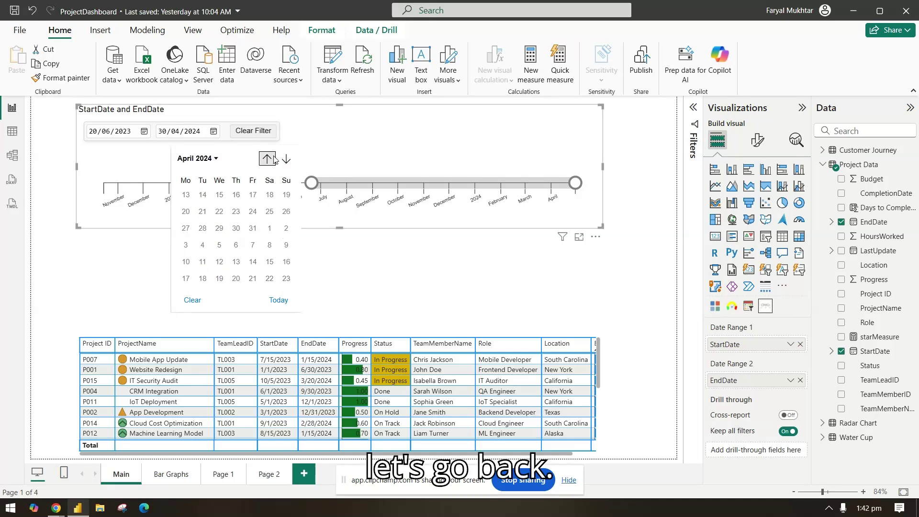
left_click(275, 159)
left_click(274, 160)
left_click(267, 159)
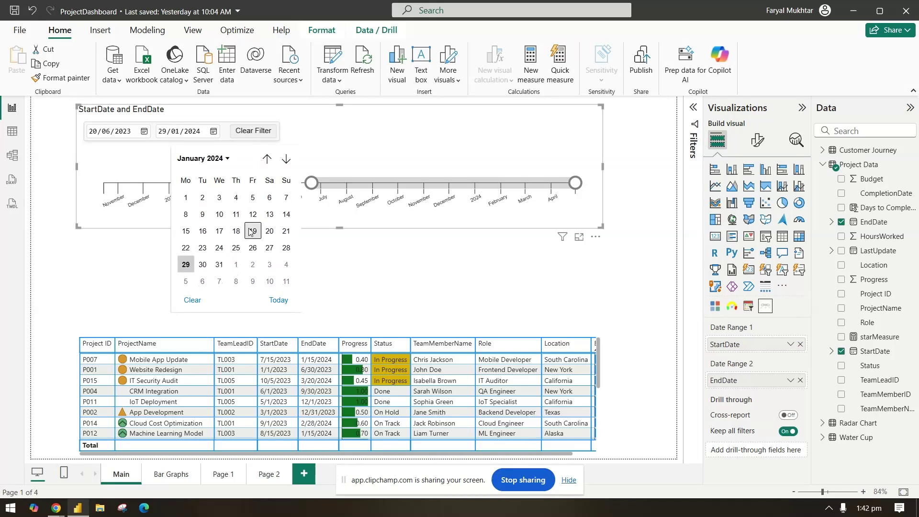
left_click(252, 198)
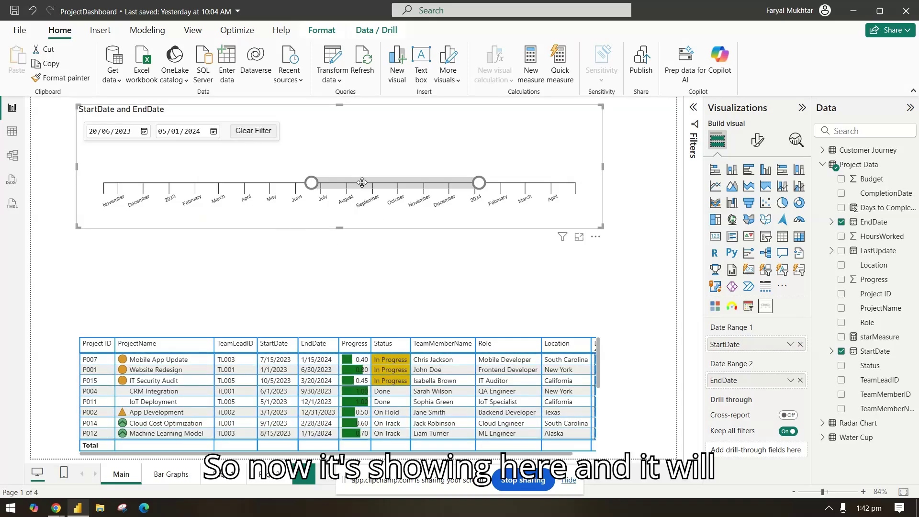
Step: Drag the range slider handles until the range reads 26/02/2023 to 02/04/2023
scroll(556, 363, "down", 3)
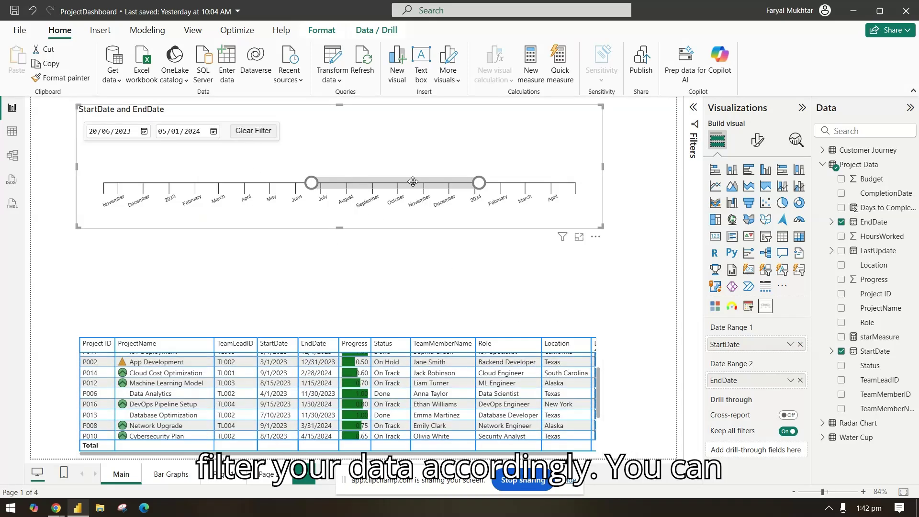
left_click_drag(412, 182, 265, 181)
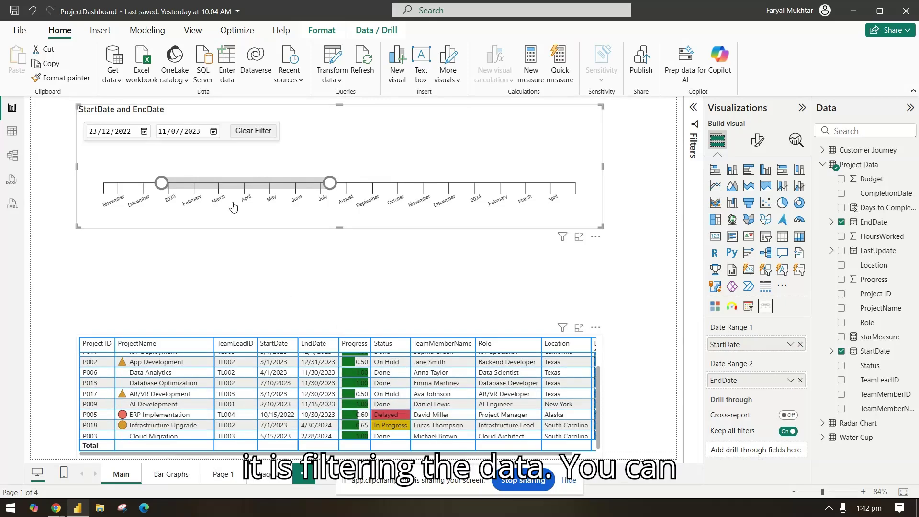
left_click_drag(161, 182, 301, 183)
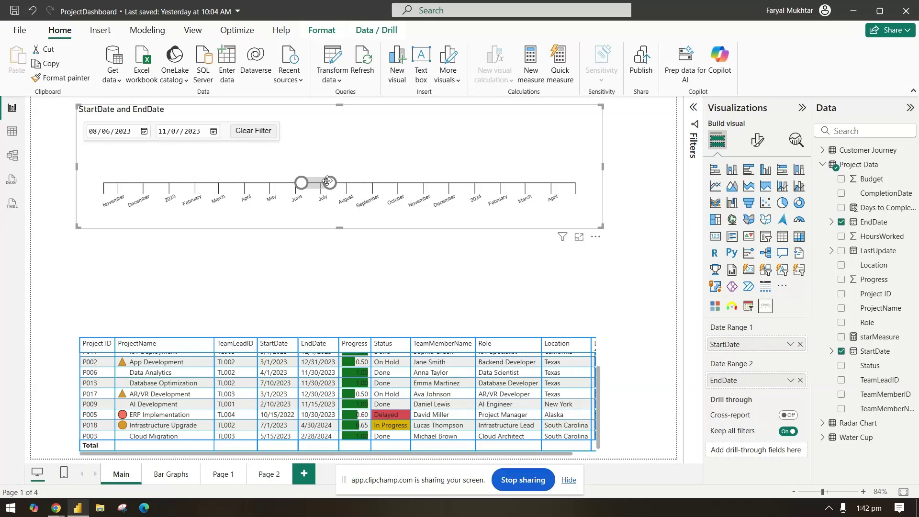
left_click_drag(316, 179, 231, 180)
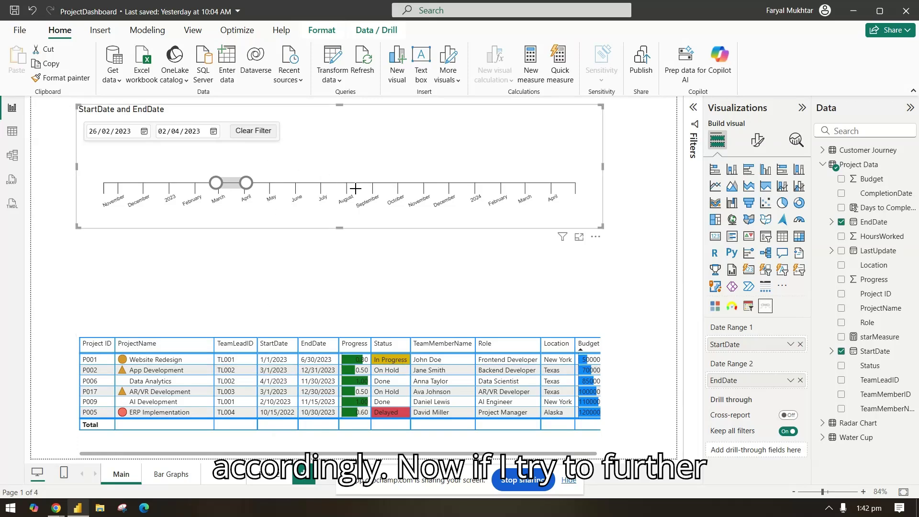
Step: Show the slicer's Format visual options and narrow the slicer to about half its width
left_click(756, 140)
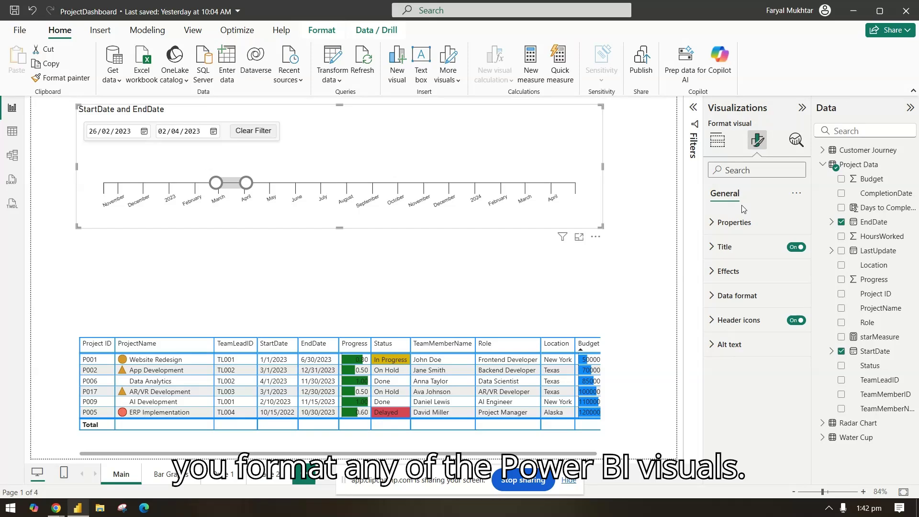
left_click(740, 224)
left_click(740, 223)
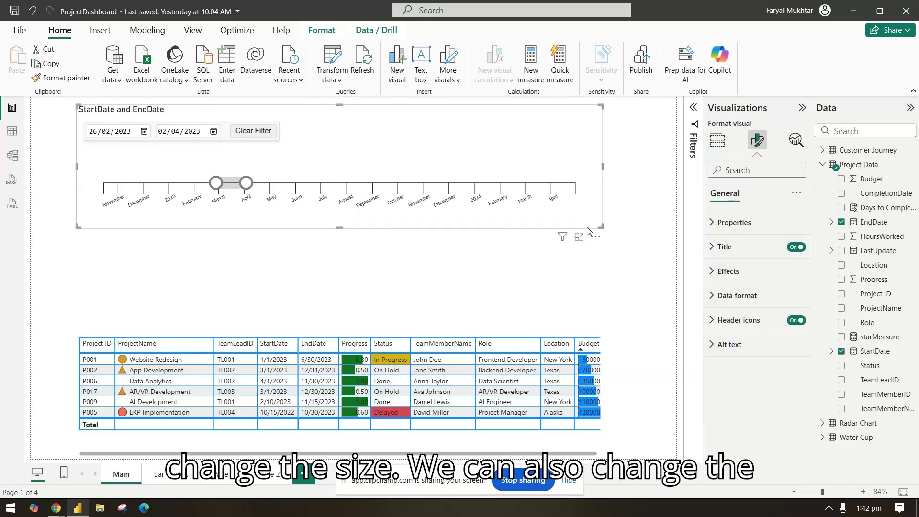
left_click_drag(601, 227, 363, 215)
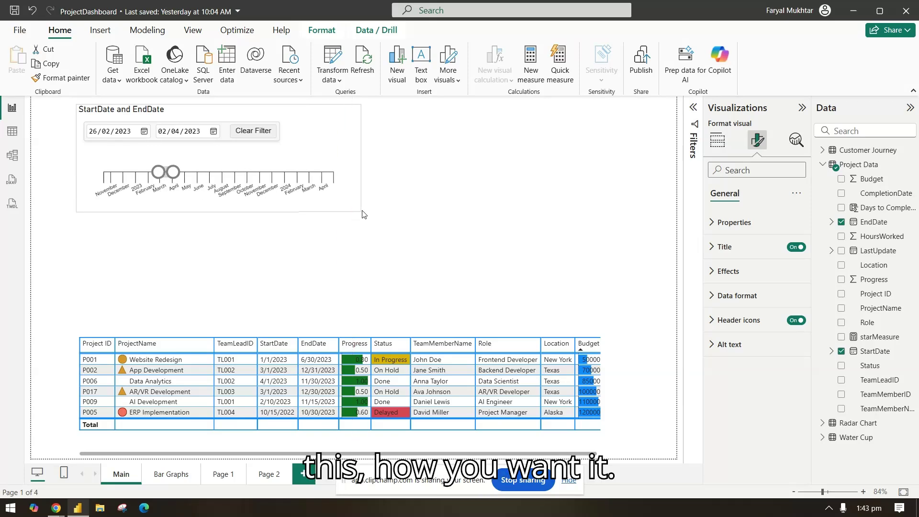
left_click(363, 213)
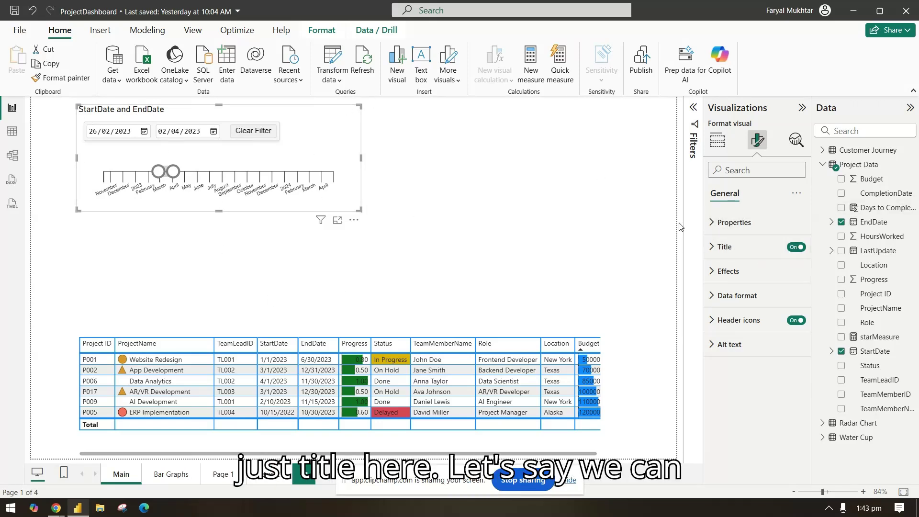
Step: Replace the slicer title 'StartDate and EndDate' with 'Filter by the range: Start till End Date'
left_click(741, 261)
left_click_drag(716, 306, 733, 307)
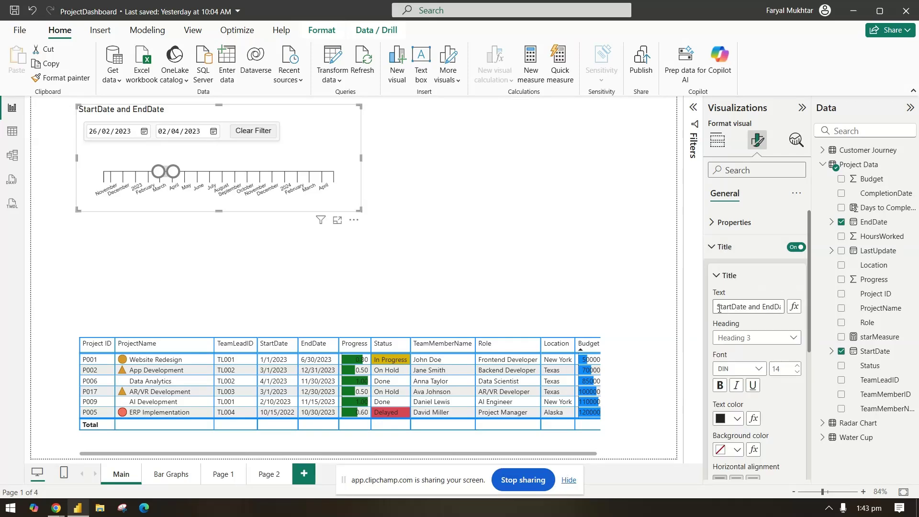
left_click_drag(853, 313, 720, 305)
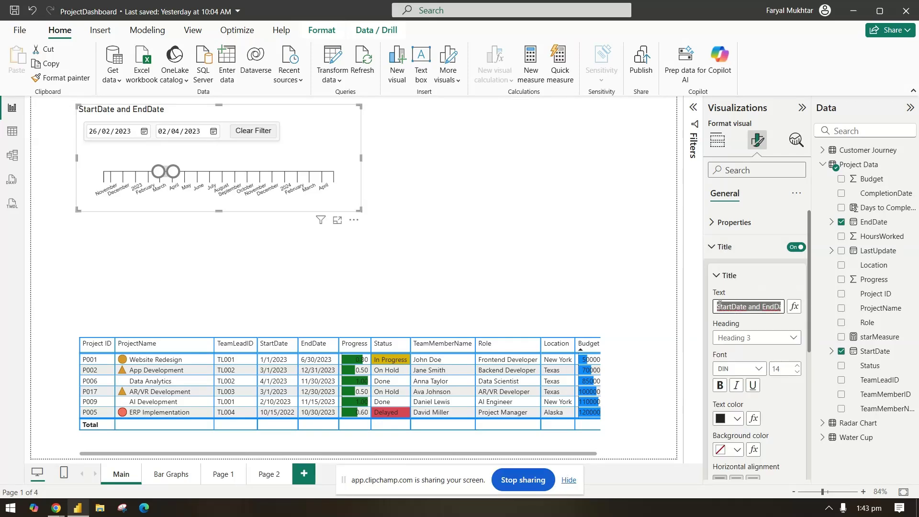
key("BackSpace")
type("F")
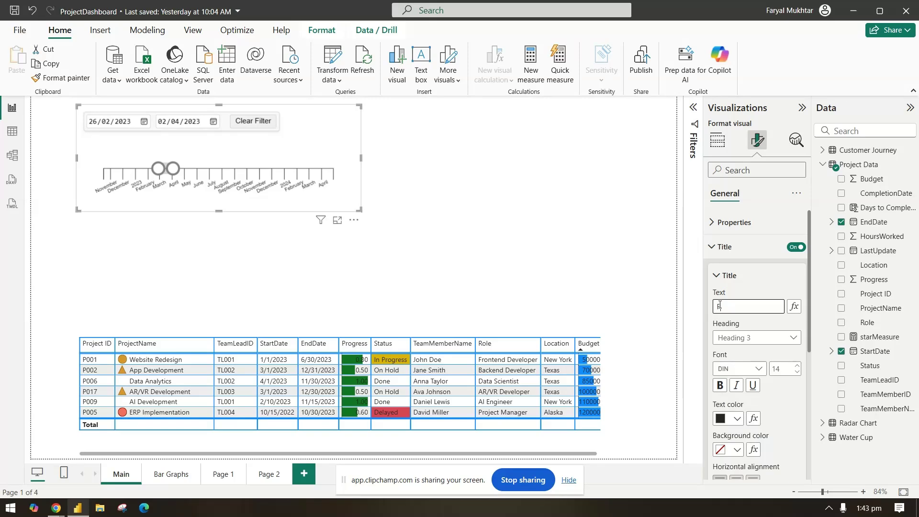
type("ilte")
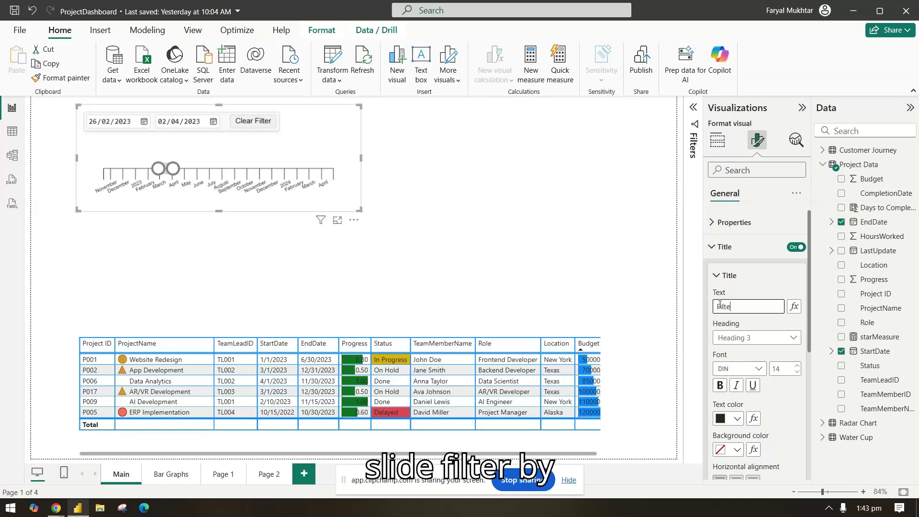
type("r by the range")
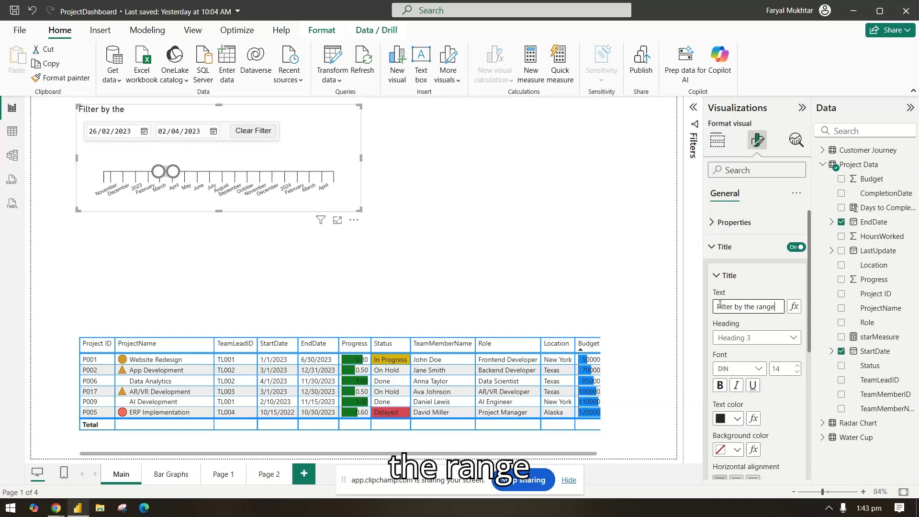
type(": Start")
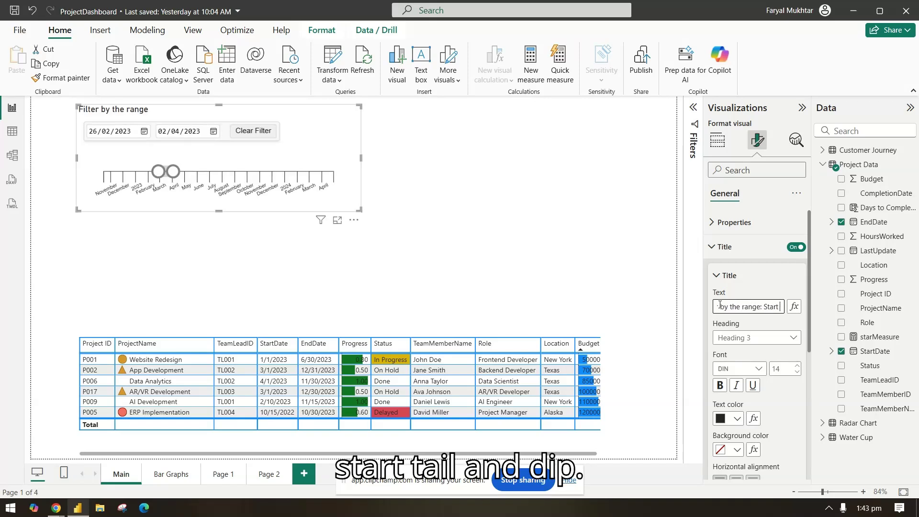
type(" till End Date")
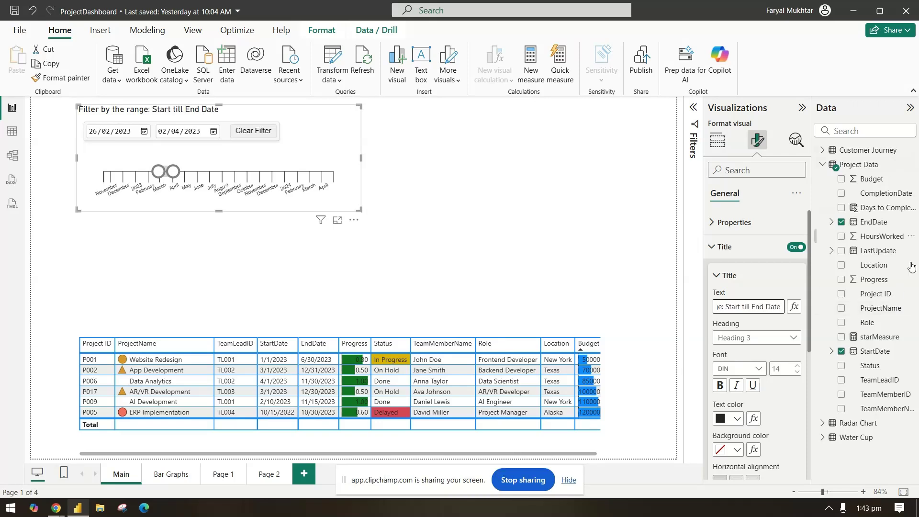
Step: Center the slicer title and adjust its bold styling
left_click(721, 384)
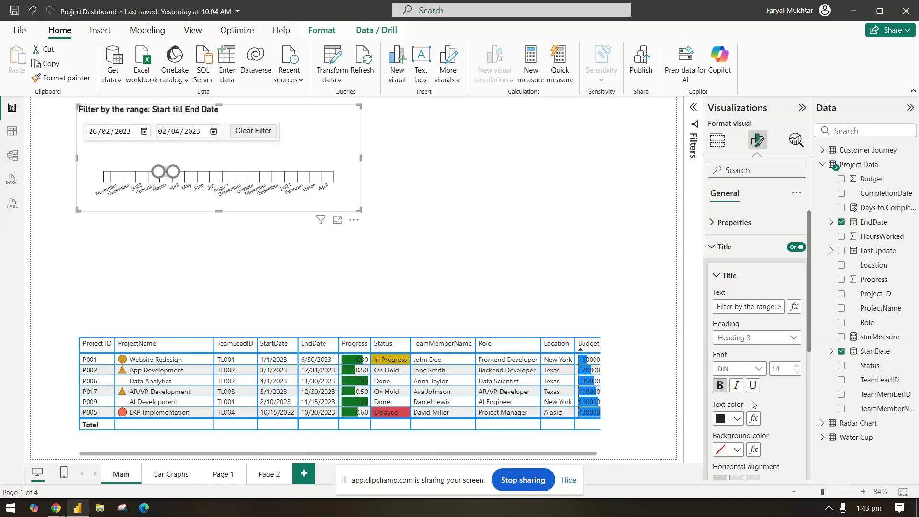
scroll(750, 403, "down", 1)
left_click(740, 429)
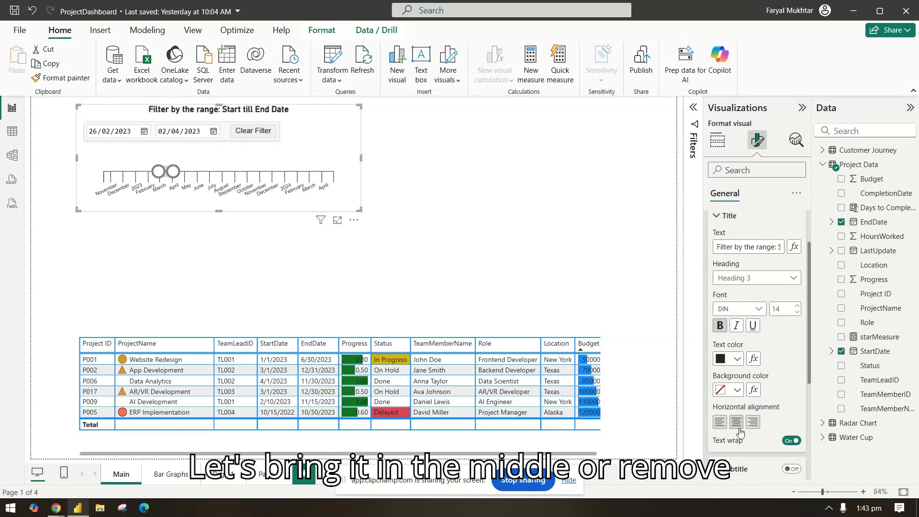
left_click(724, 331)
Step: Give the title a light grey background and black text color
left_click(738, 359)
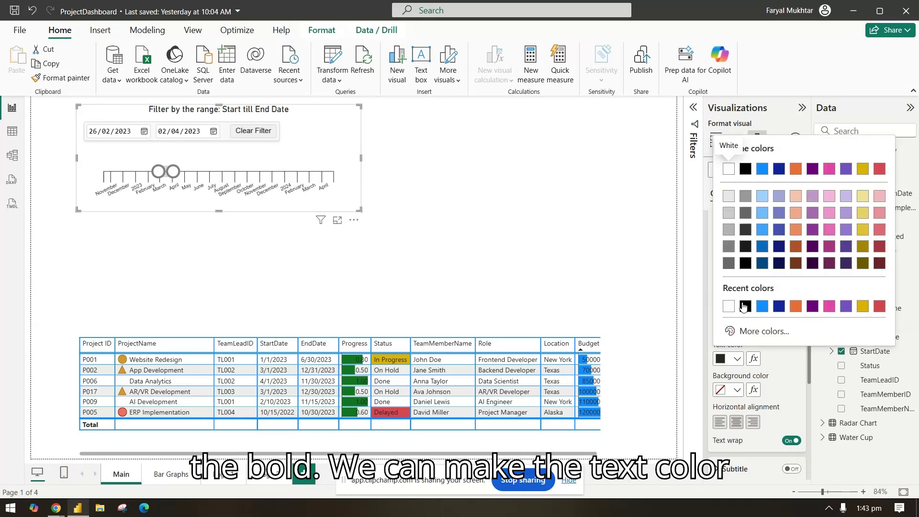
left_click(729, 196)
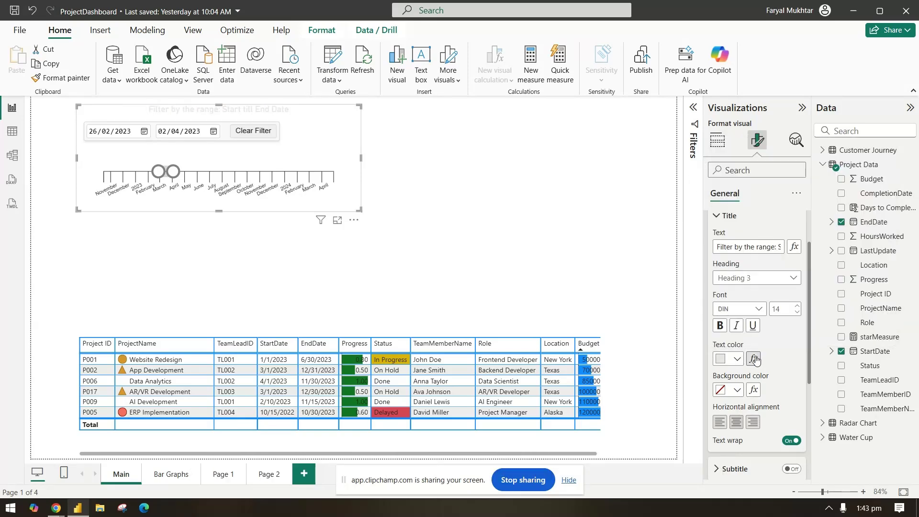
left_click(737, 389)
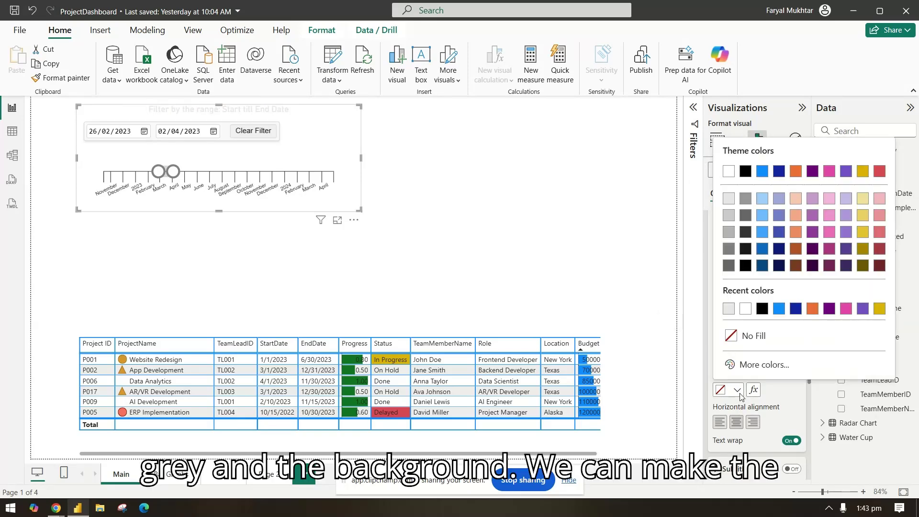
left_click(730, 309)
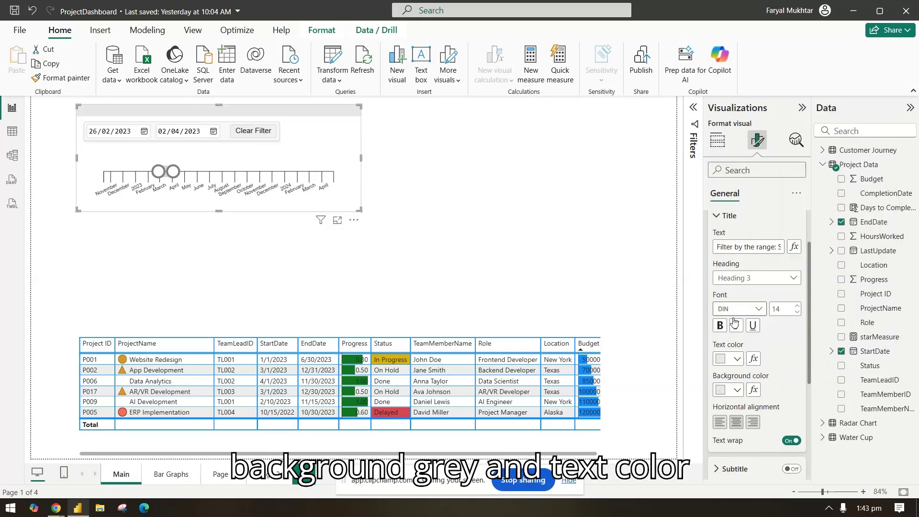
left_click(737, 359)
left_click(746, 306)
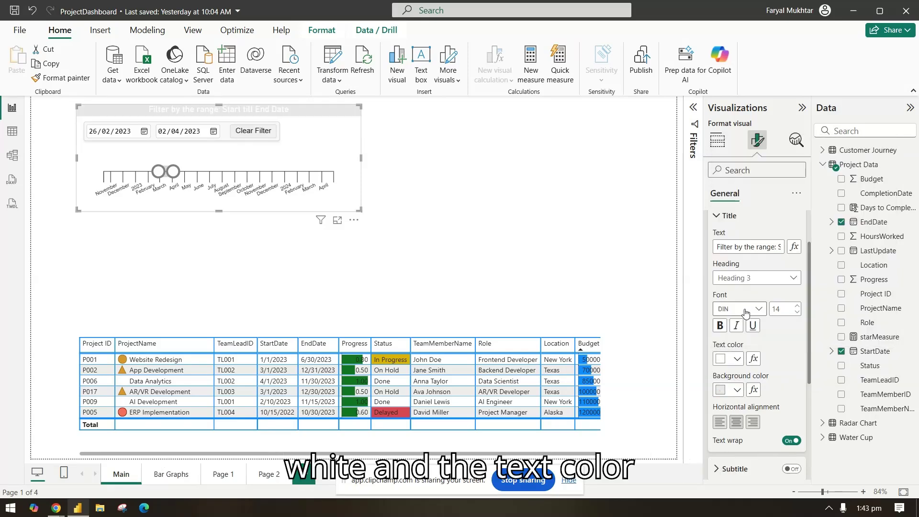
left_click(738, 359)
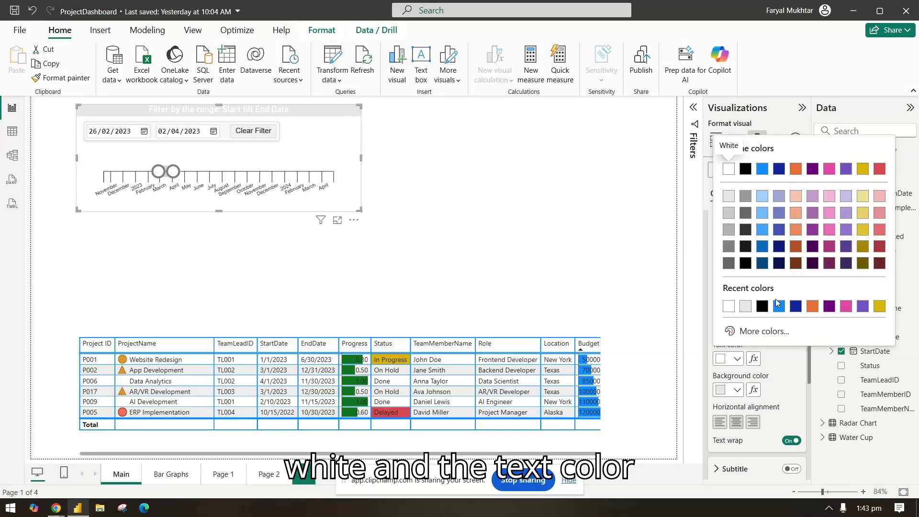
left_click(762, 307)
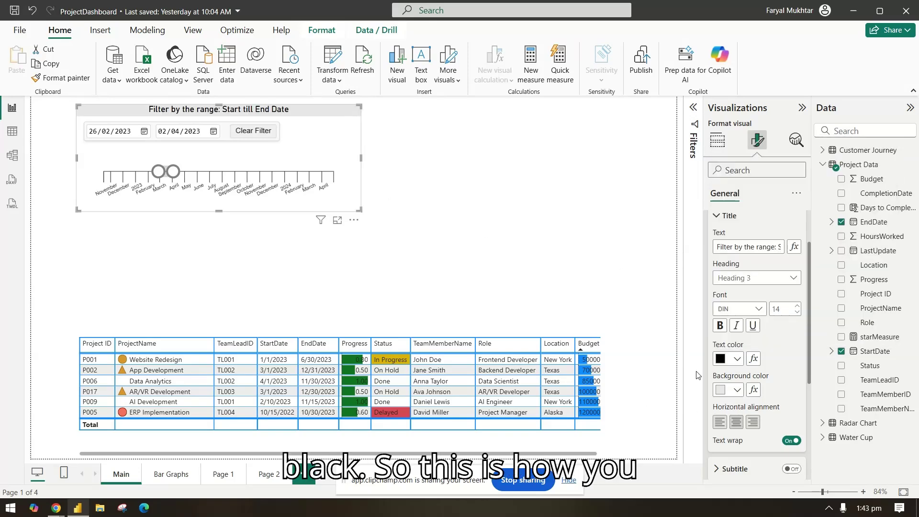
Step: Under Effects, leave the slicer background off and turn on Visual border and Shadow
scroll(780, 369, "down", 1)
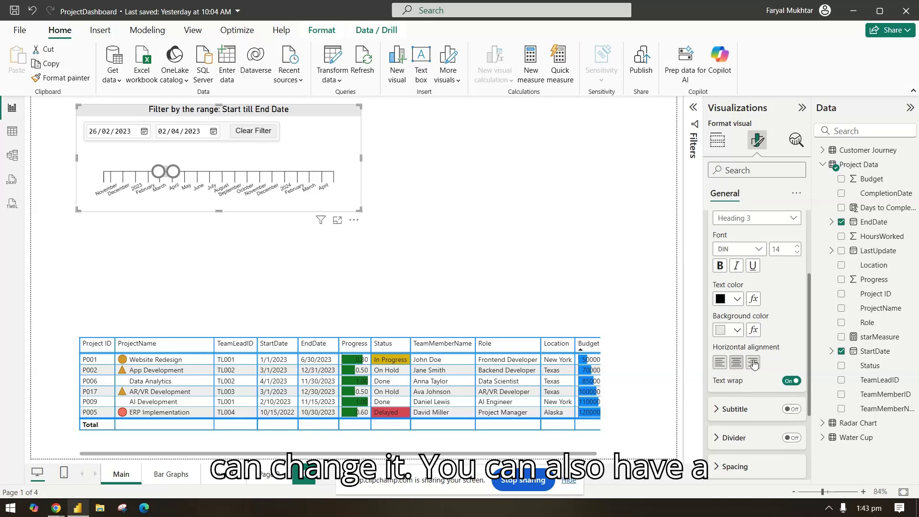
scroll(755, 364, "down", 2)
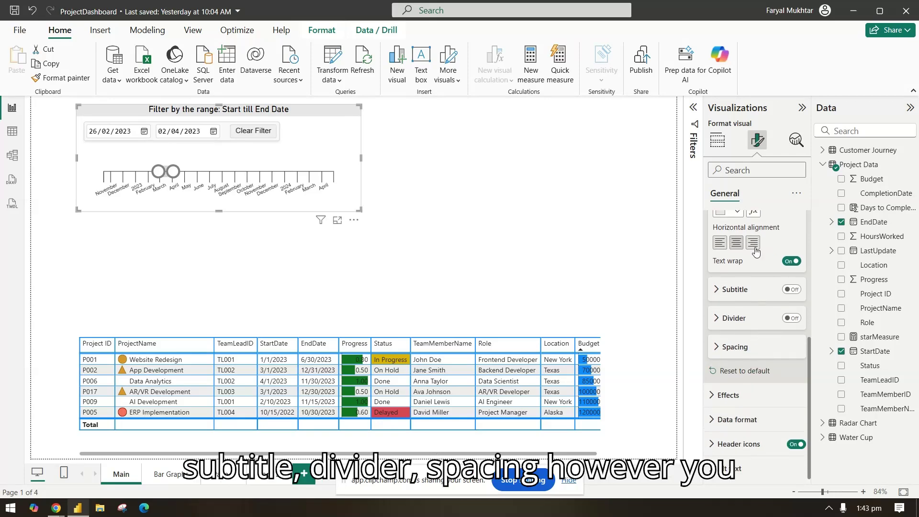
scroll(756, 252, "up", 3)
left_click(733, 248)
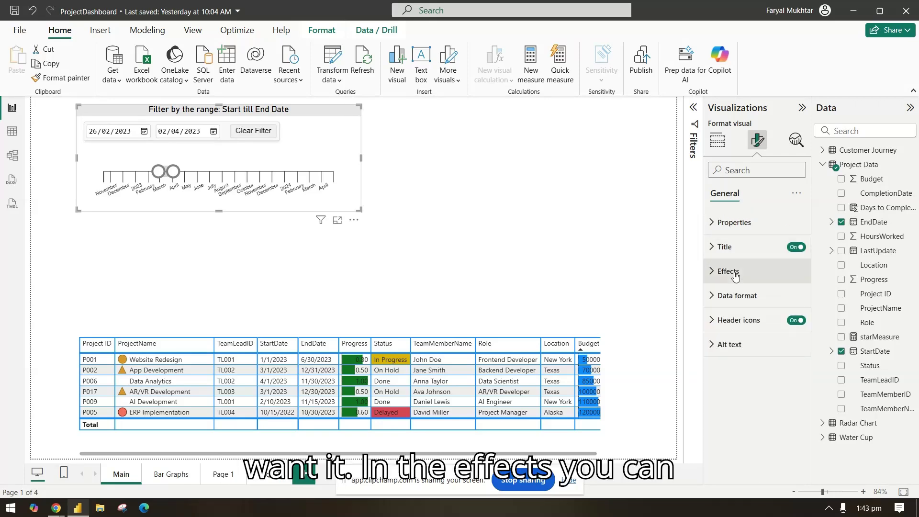
left_click(735, 274)
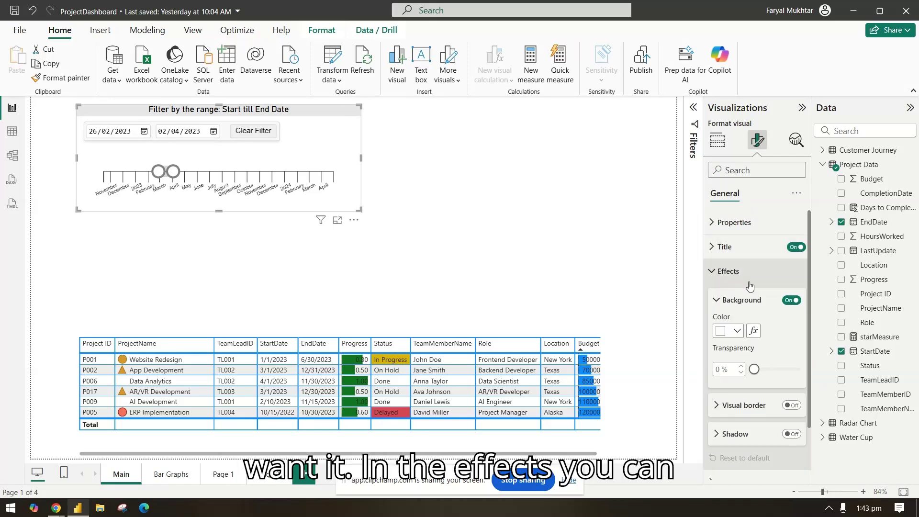
left_click(737, 330)
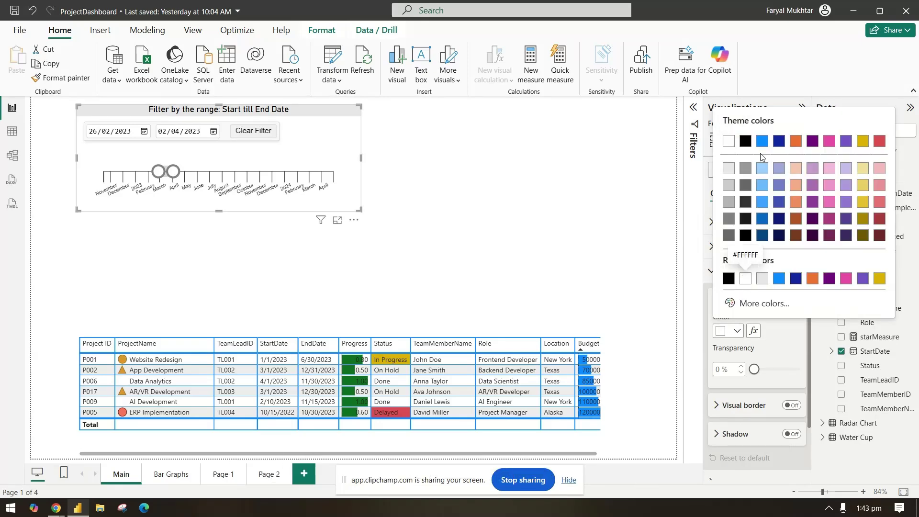
left_click(729, 168)
left_click(736, 330)
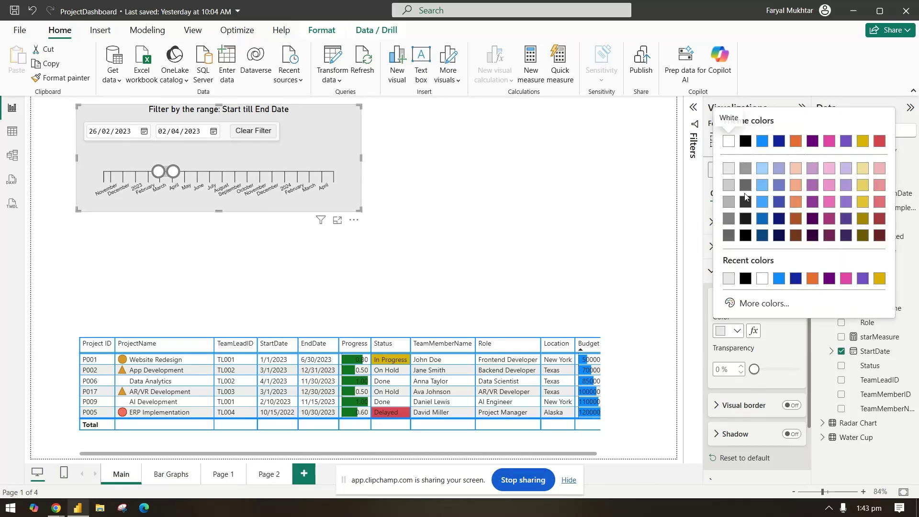
left_click(728, 185)
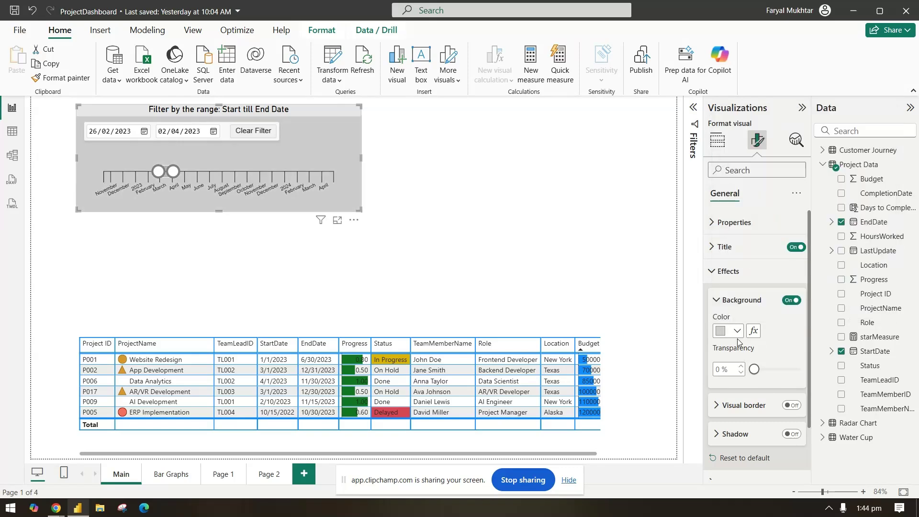
left_click(791, 302)
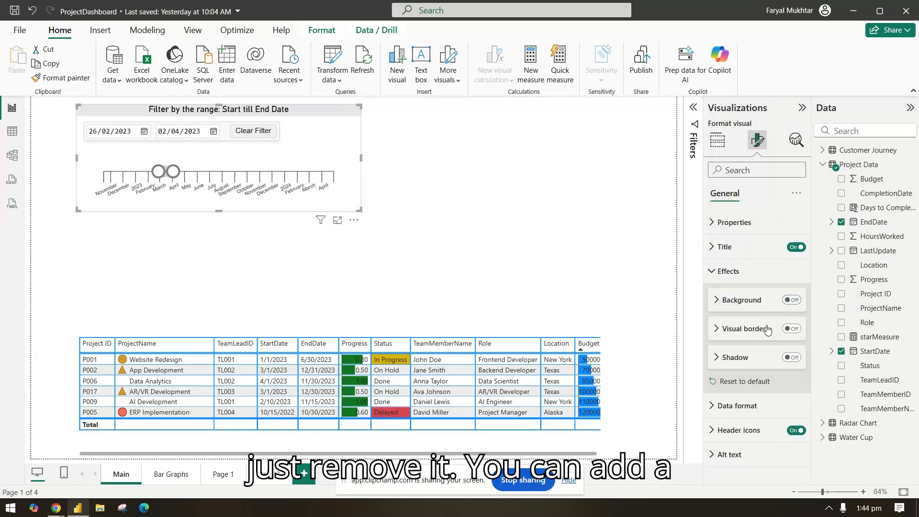
left_click(795, 330)
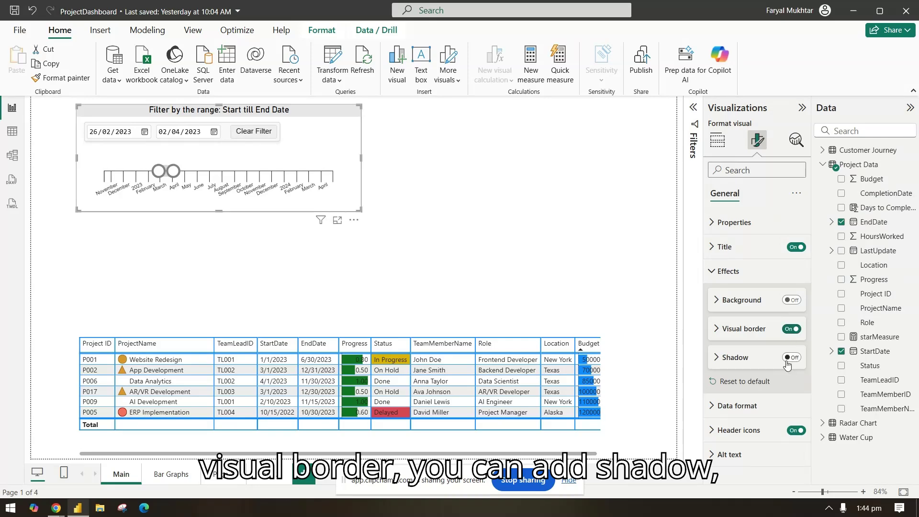
left_click(792, 358)
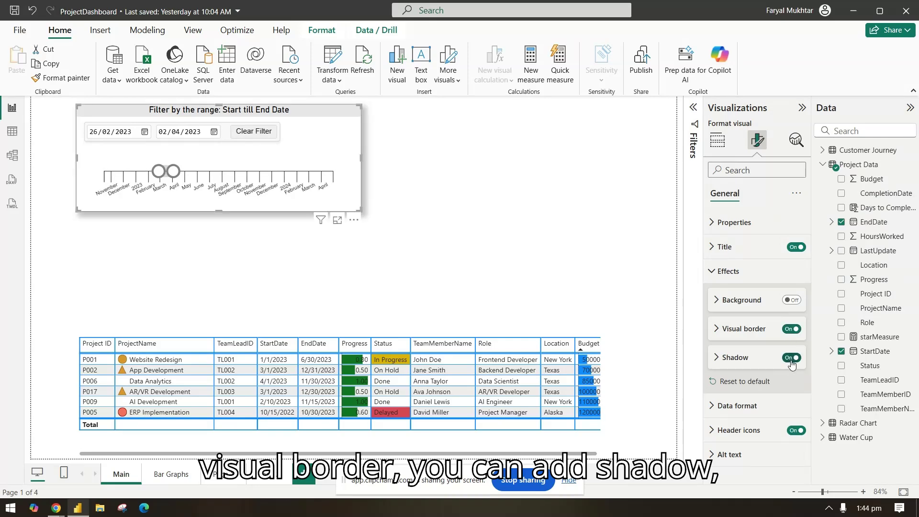
left_click(718, 407)
scroll(766, 407, "down", 3)
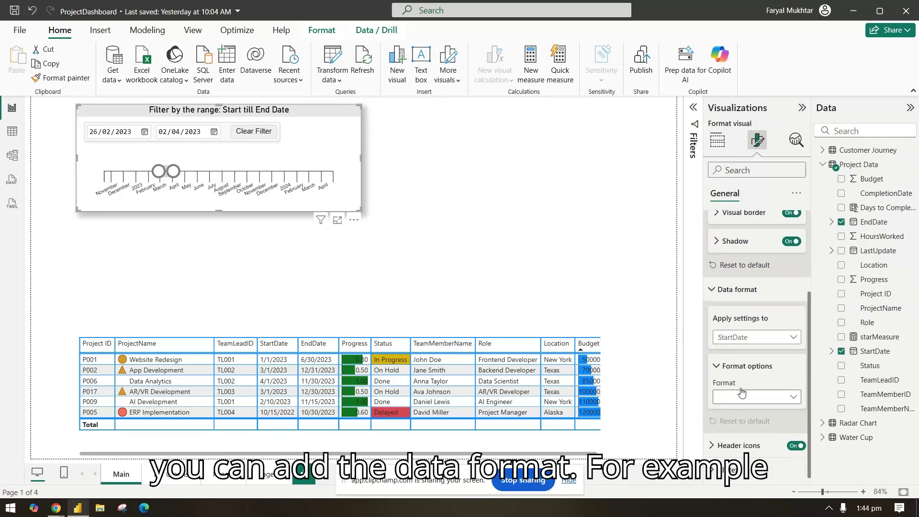
left_click(776, 405)
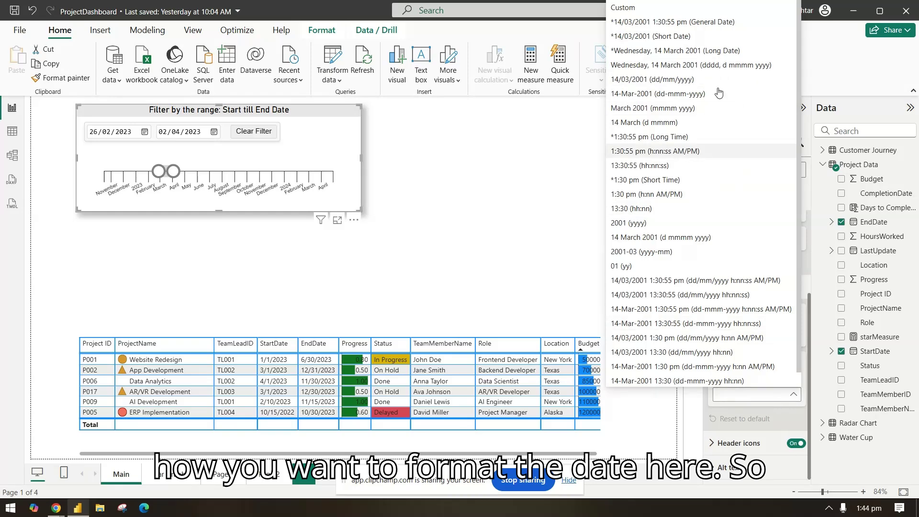
left_click(685, 355)
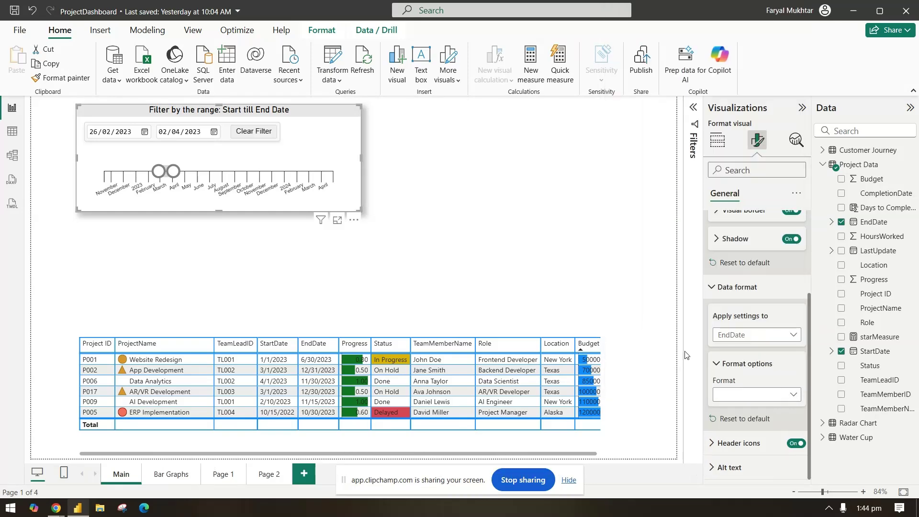
left_click(748, 285)
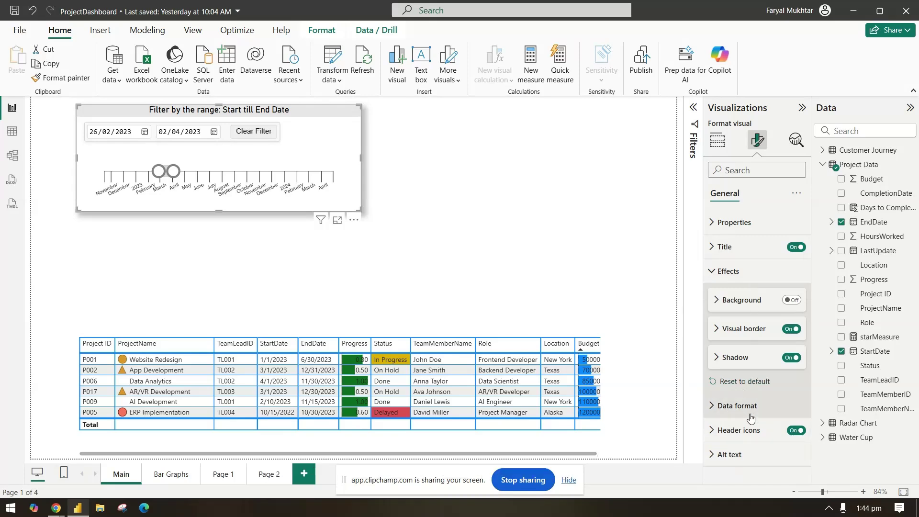
left_click(717, 140)
left_click(760, 141)
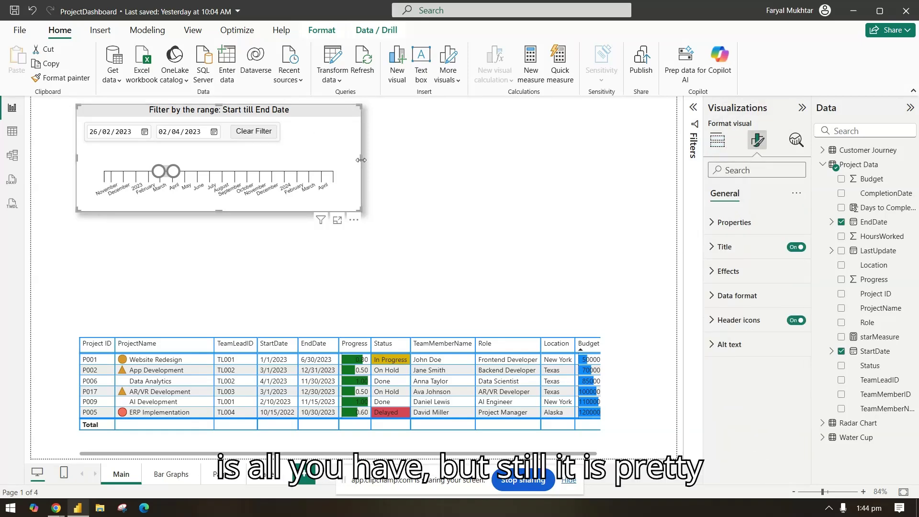
Step: Stretch the slicer rightward to the project table's width and make it slightly shorter
left_click_drag(362, 165, 602, 163)
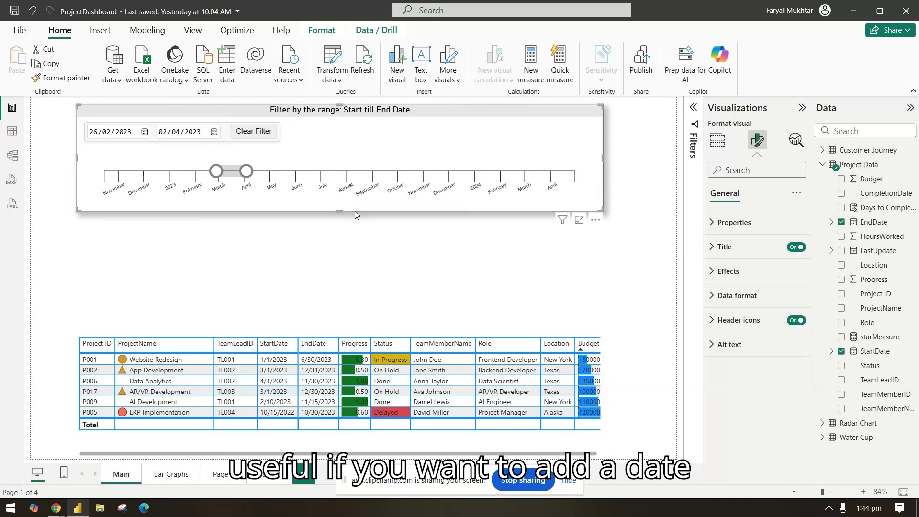
mouse_move(337, 203)
left_mouse_down()
mouse_move(337, 174)
mouse_move(336, 203)
left_mouse_up()
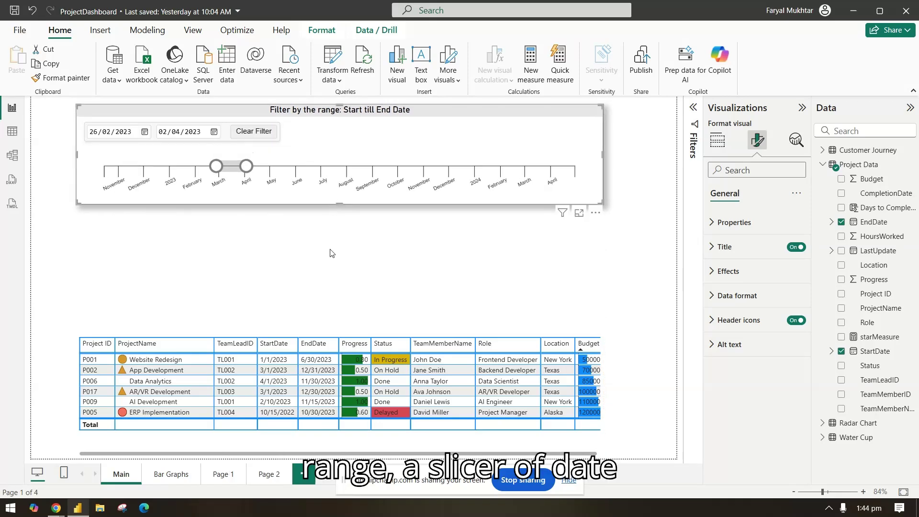